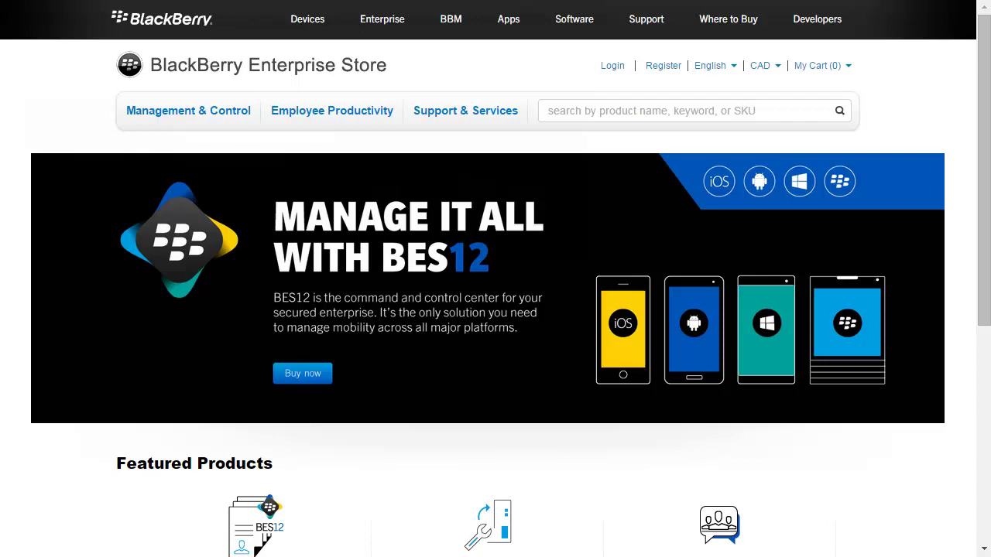
Step: Fill in the BlackBerry registration form, accept the terms, and create the account as a new company
left_click(663, 66)
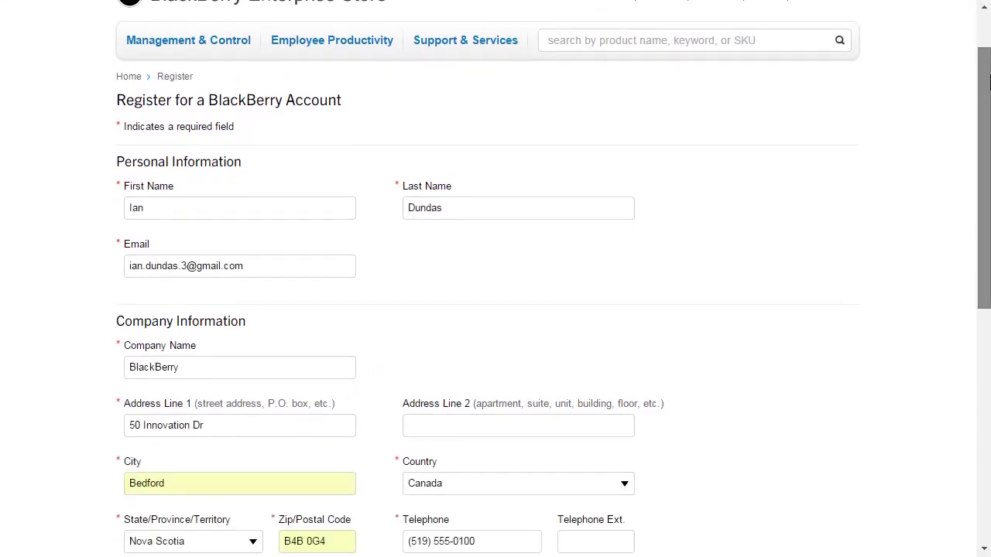
scroll(989, 401, "down", 4)
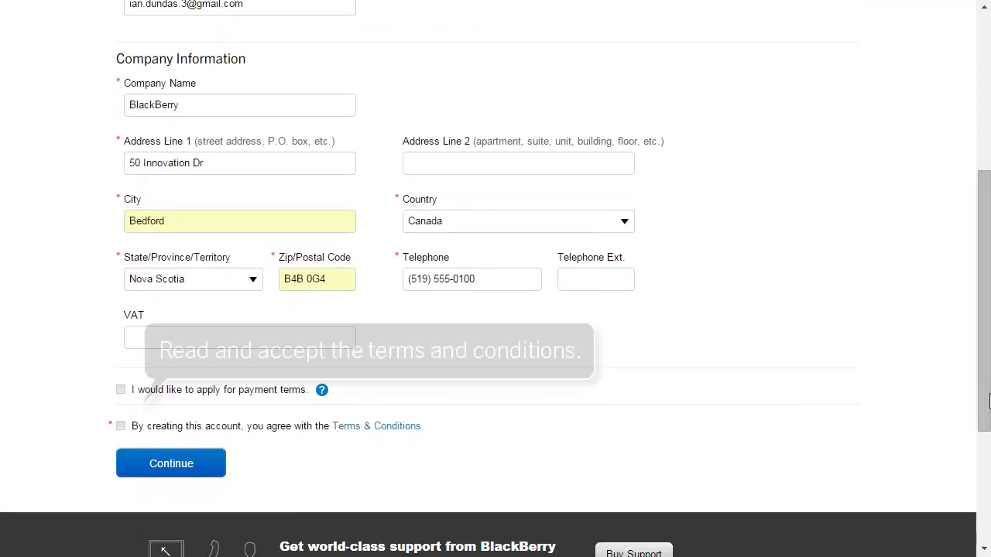
left_click(121, 427)
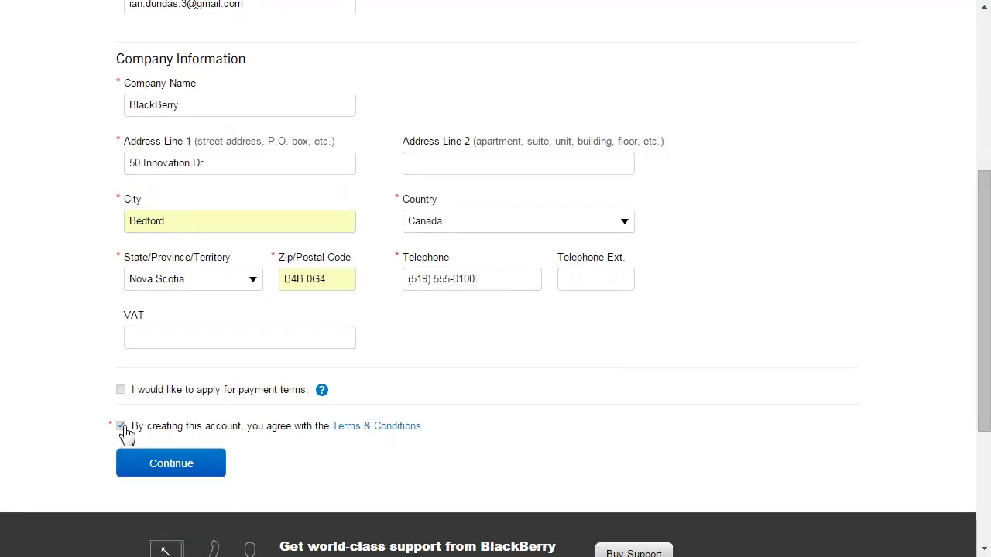
left_click(195, 466)
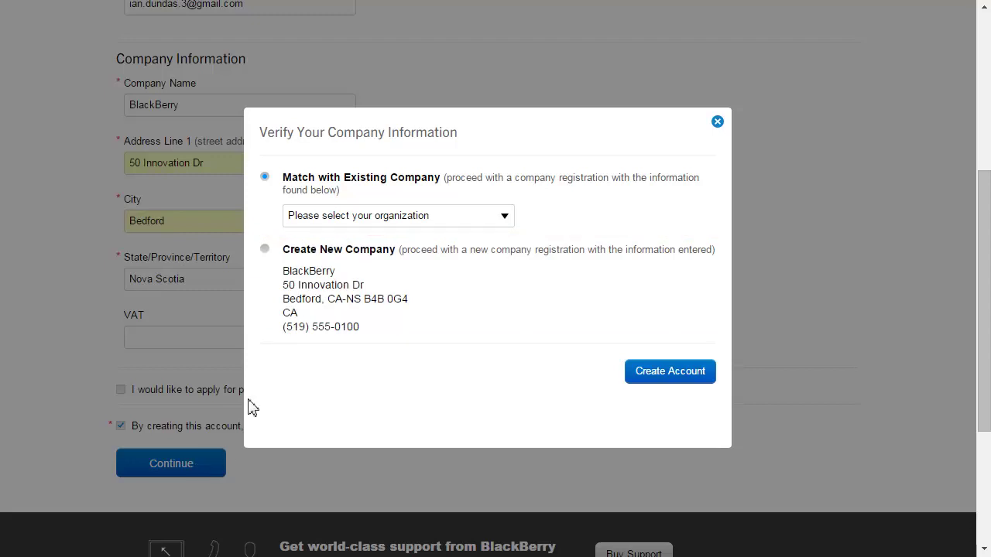
left_click(265, 249)
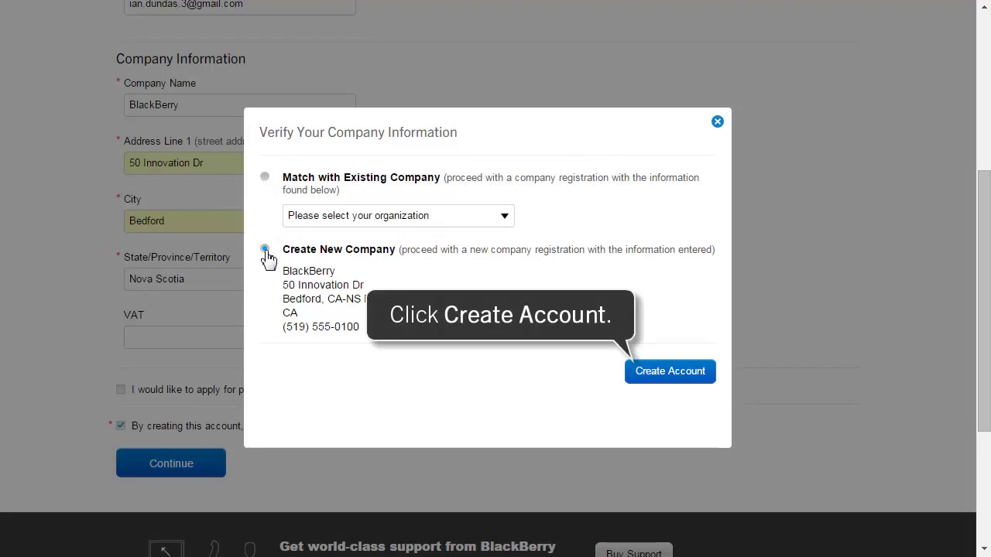
left_click(705, 379)
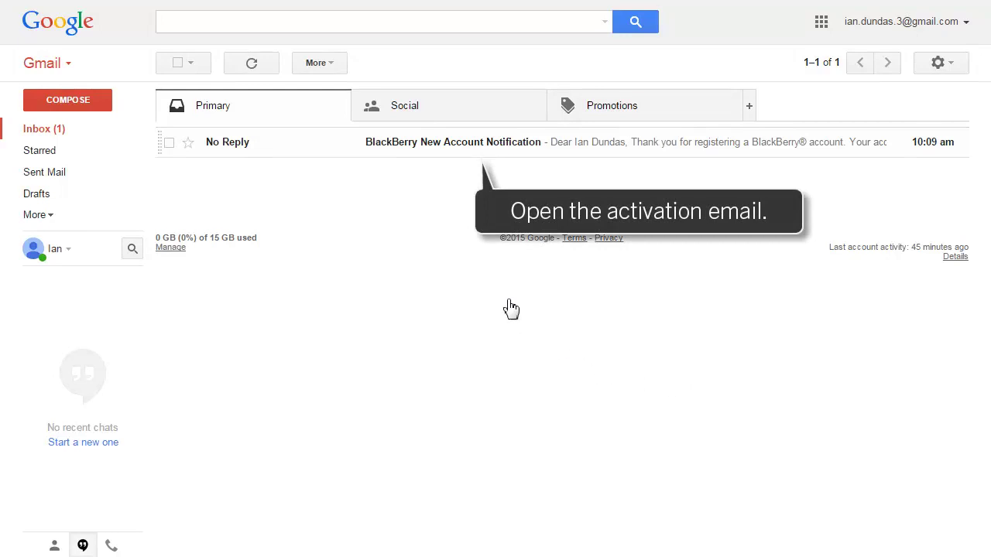
Step: Open the BlackBerry New Account Notification email in the Gmail inbox
left_click(465, 148)
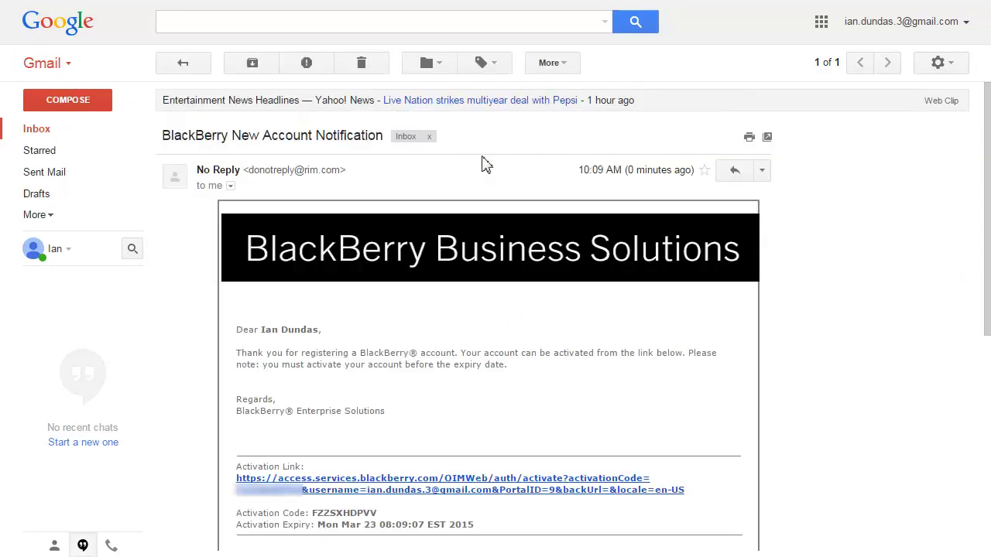
Step: Activate the BlackBerry account with a confirmed password and go to the sign-in page
left_click(536, 485)
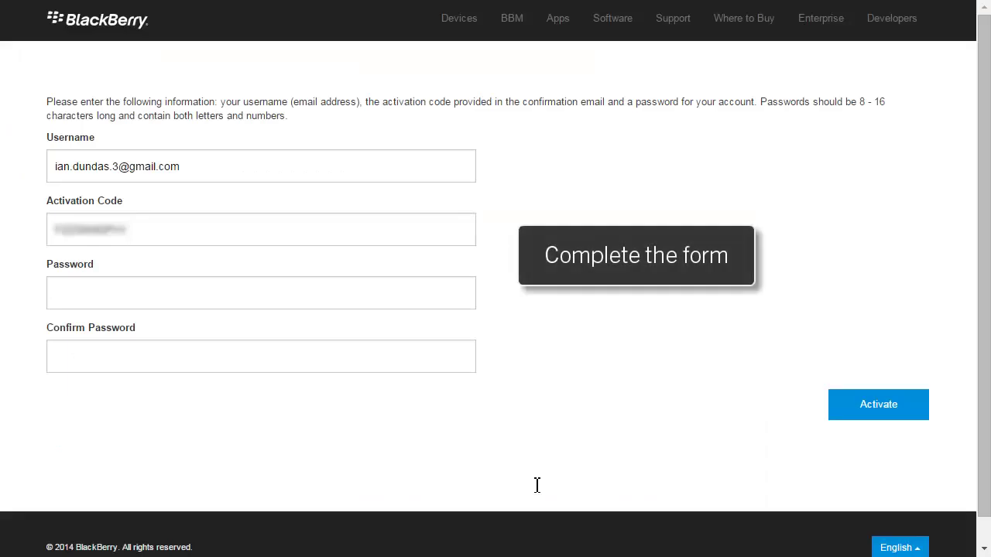
left_click(354, 294)
type("********")
key("Tab")
type("********")
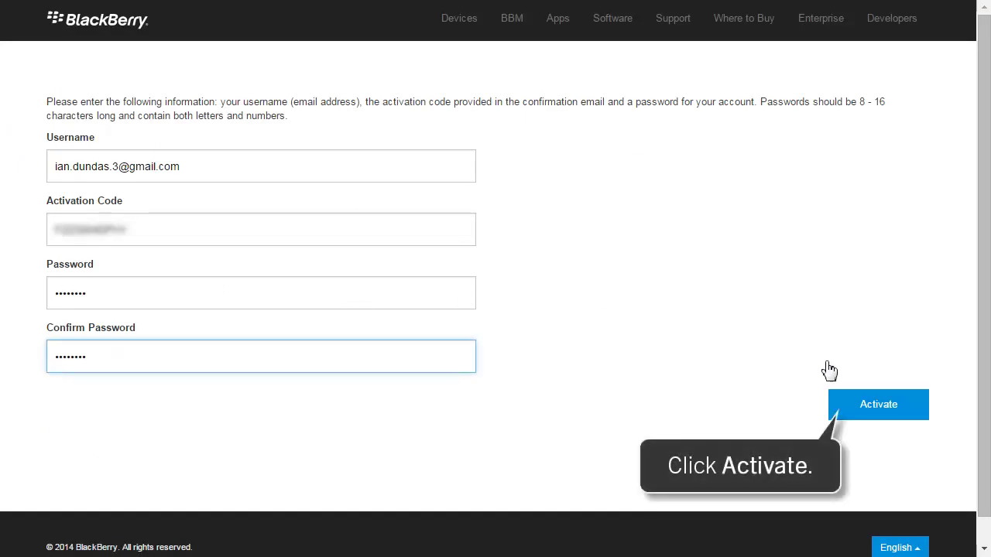
left_click(852, 409)
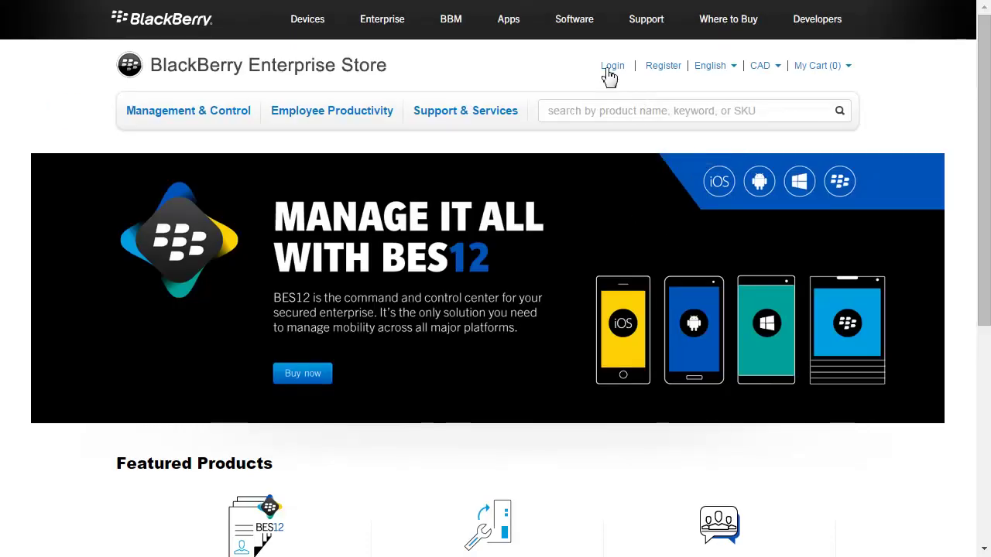
left_click(608, 68)
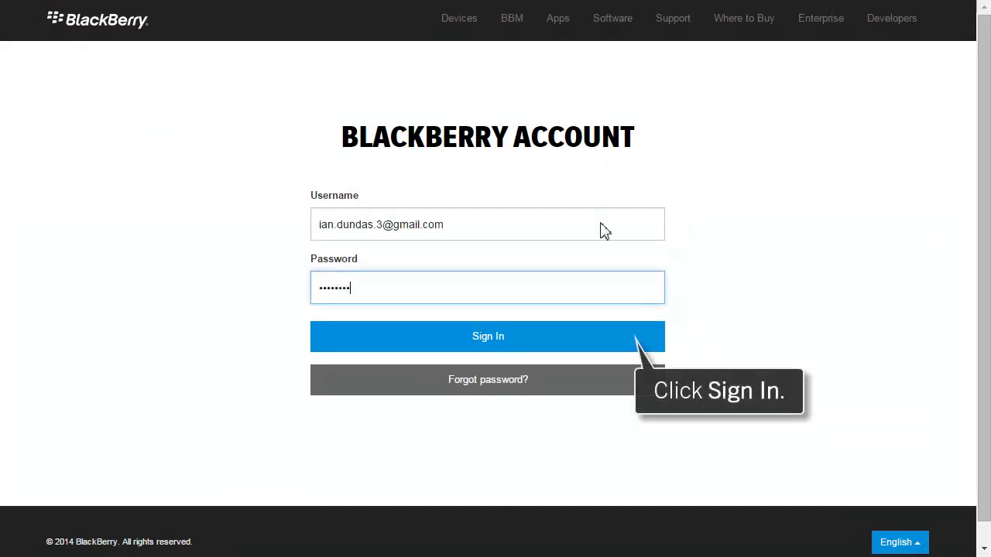
Step: Sign in and search the store for 'BES12 Cloud'
left_click(610, 336)
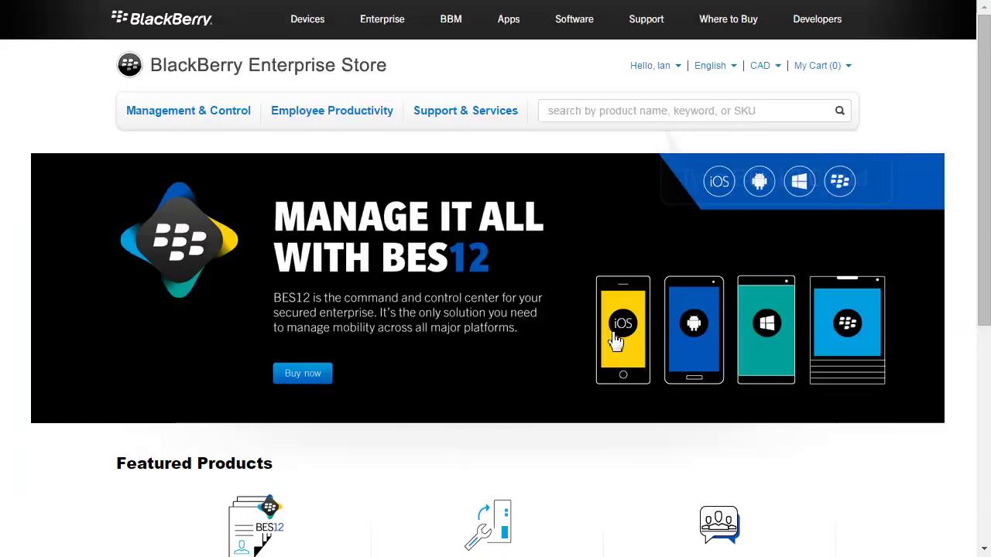
left_click(652, 116)
type("BES12 Cloud")
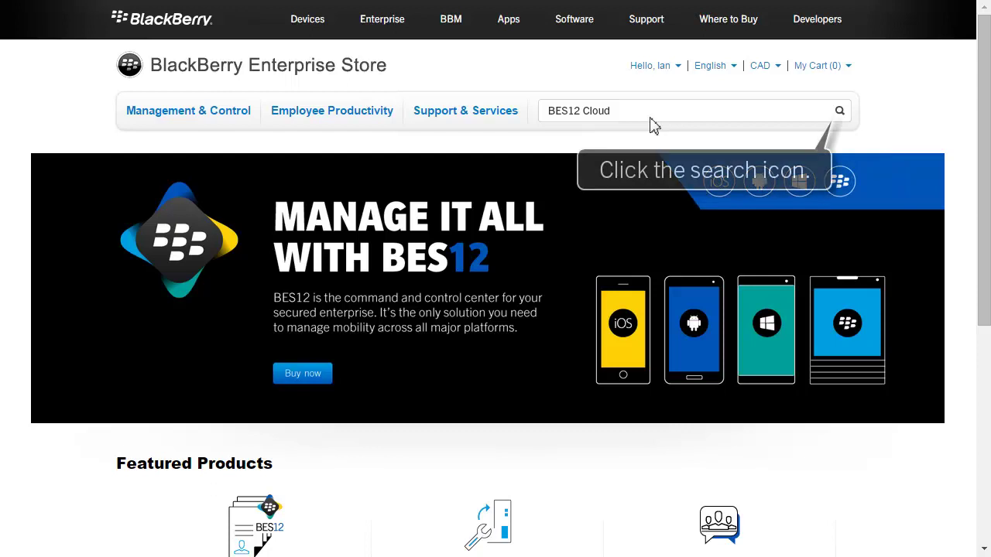
left_click(840, 113)
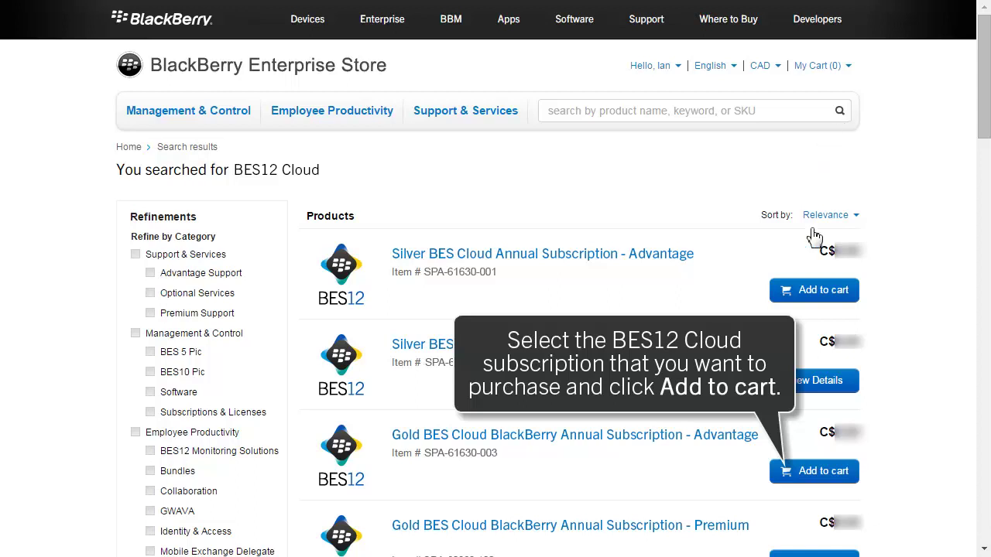
Step: Add the Gold BES Cloud Annual Subscription - Advantage to the cart and proceed to checkout
left_click(809, 474)
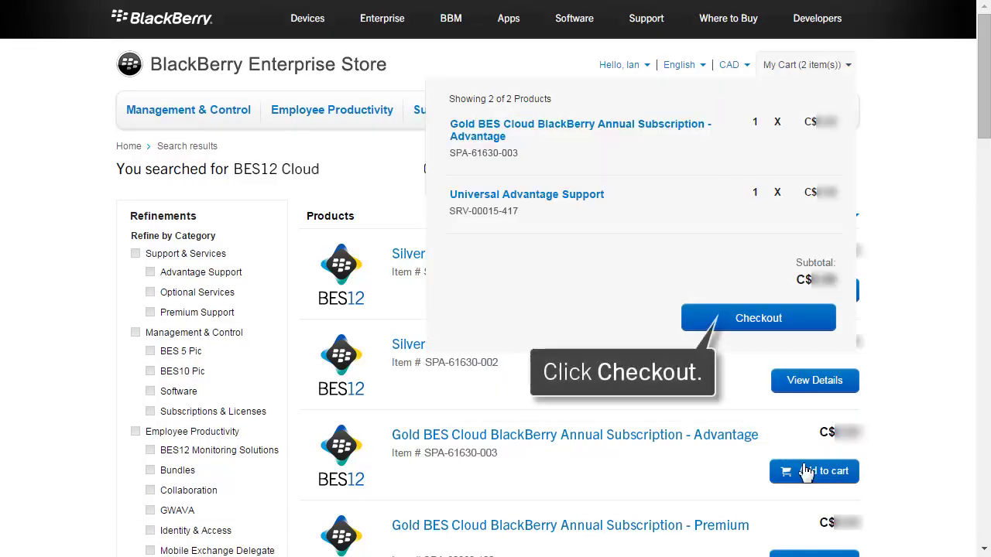
left_click(801, 317)
scroll(987, 223, "down", 3)
left_click_drag(986, 223, 988, 279)
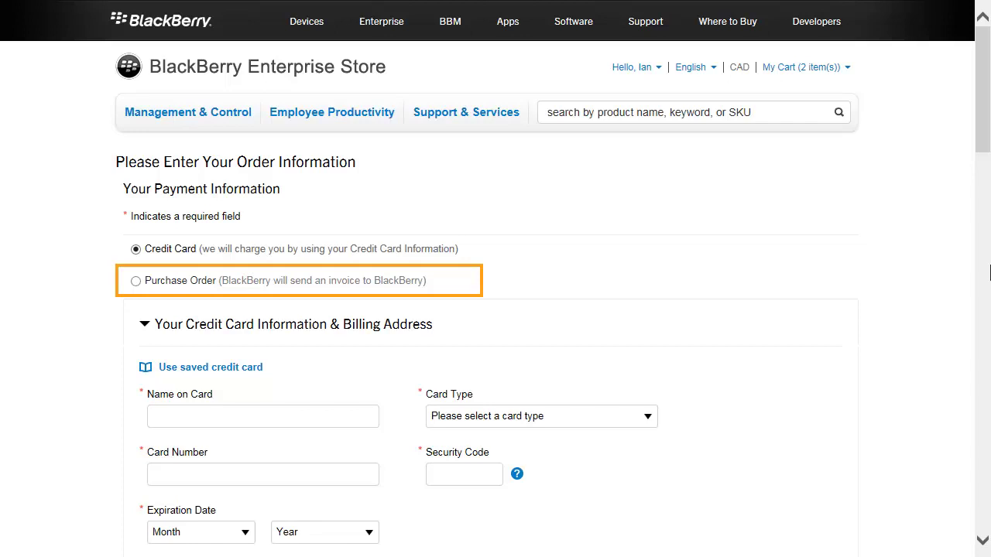
Step: Pay by purchase order, enter the P.O. number, and complete the order
left_click(137, 280)
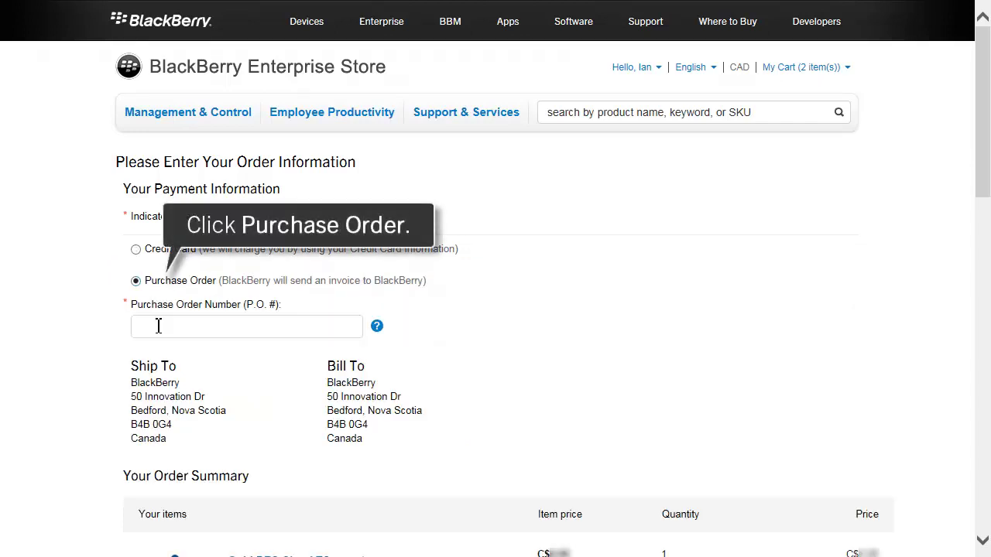
left_click(158, 326)
type("651861525")
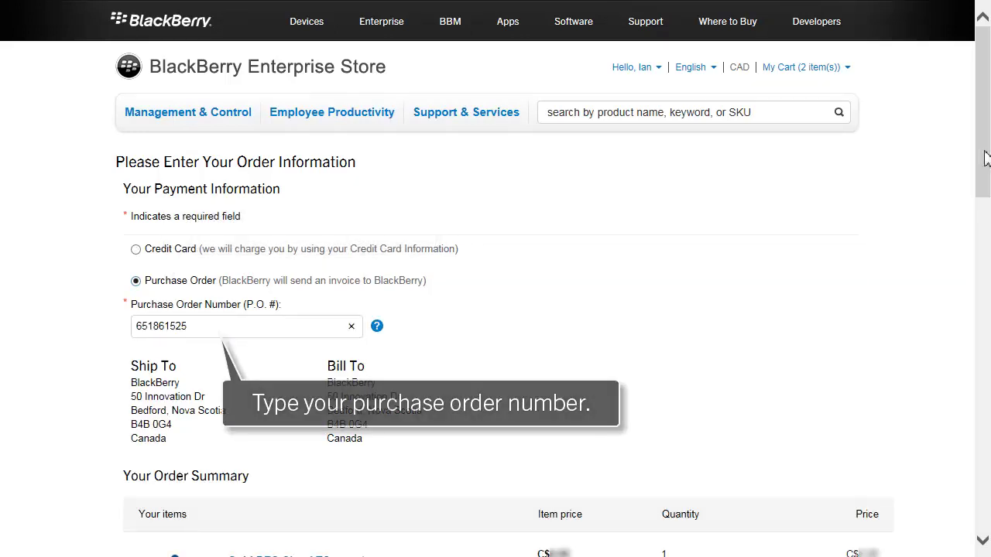
left_click_drag(985, 159, 984, 418)
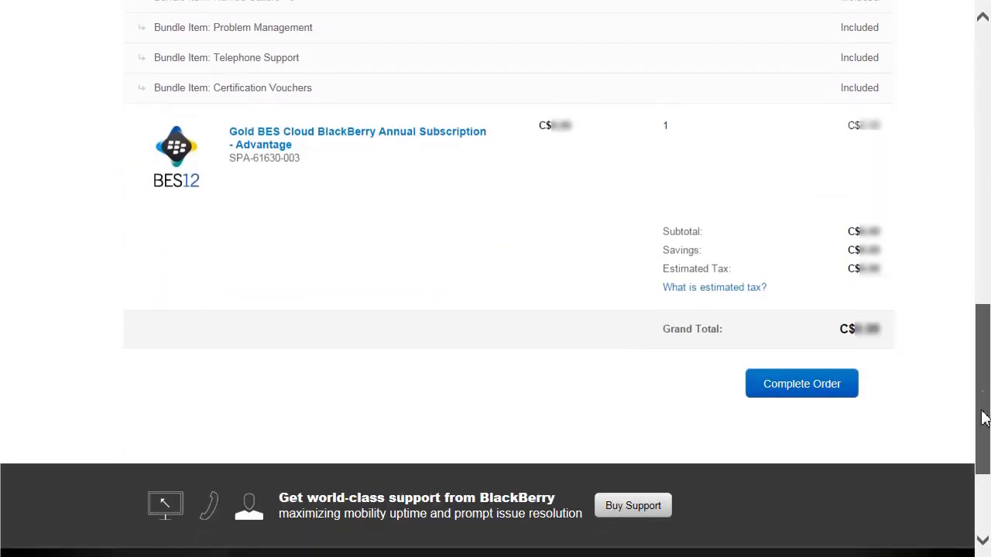
left_click(825, 391)
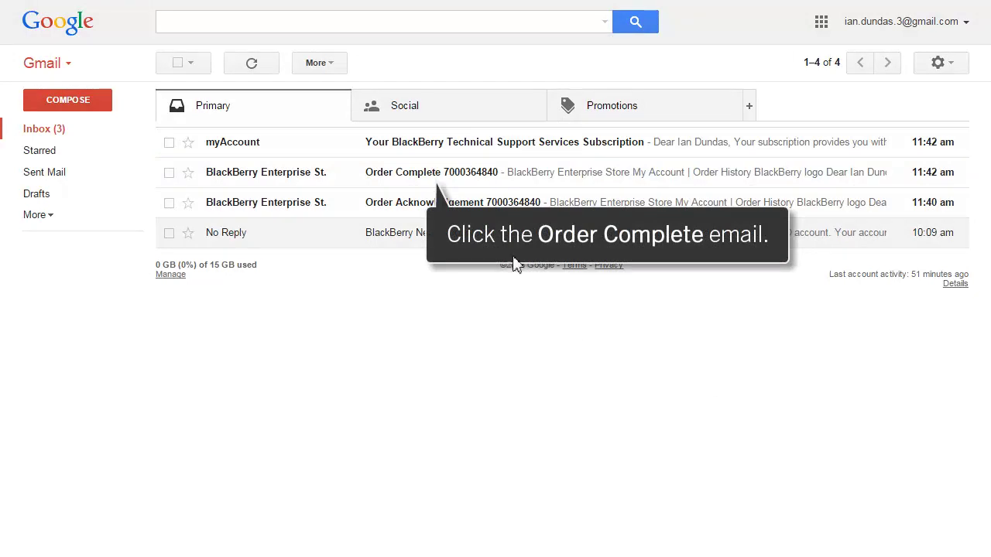
Step: Open the Order Complete email containing the BES12 Cloud activation link
left_click(499, 177)
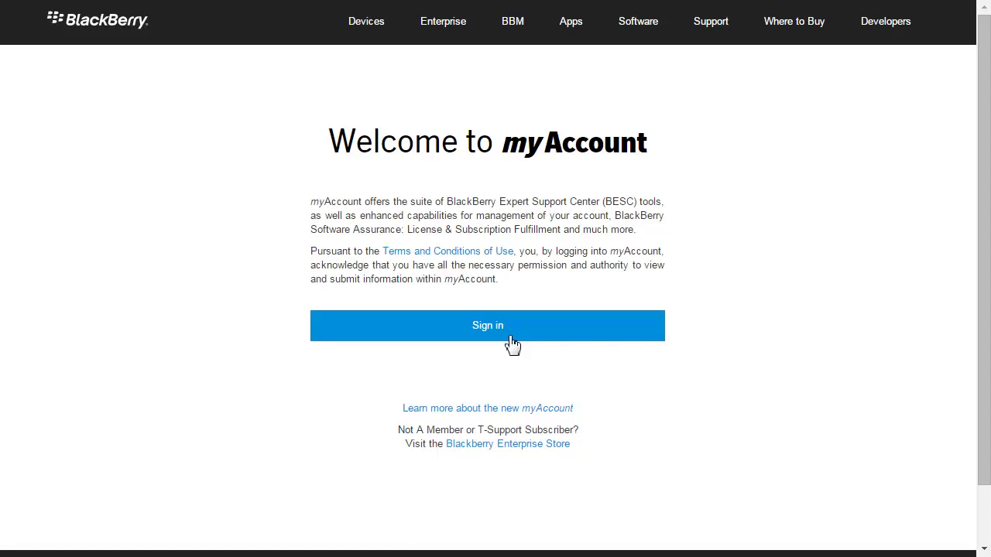
Step: Sign in to myAccount and open the BES12 Cloud product page from the dashboard
left_click(512, 345)
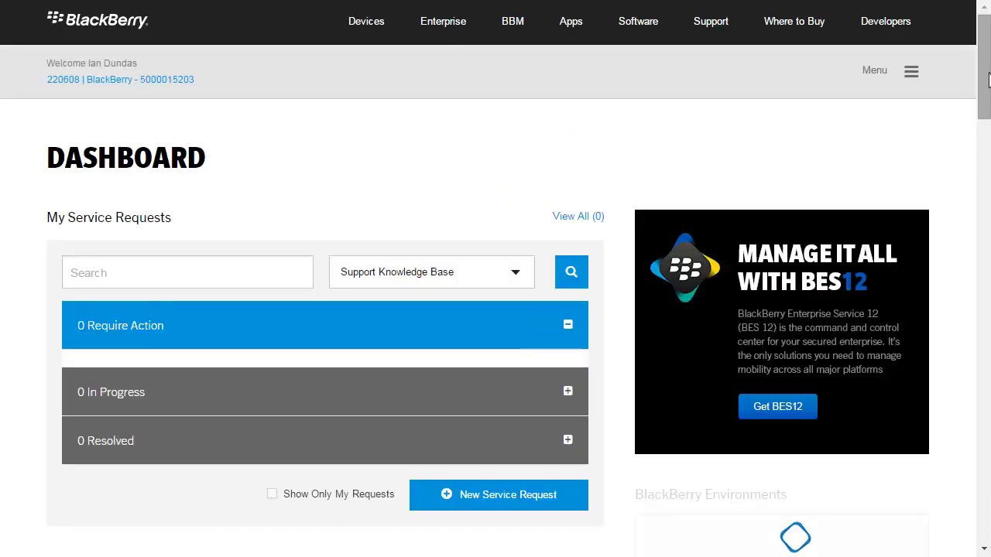
scroll(495, 279, "down", 1)
scroll(495, 278, "down", 10)
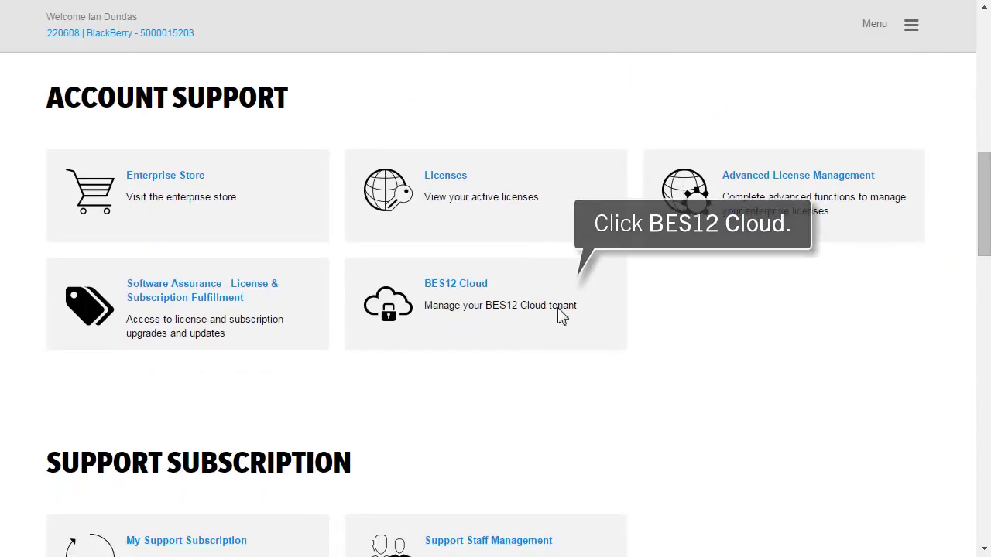
left_click(562, 315)
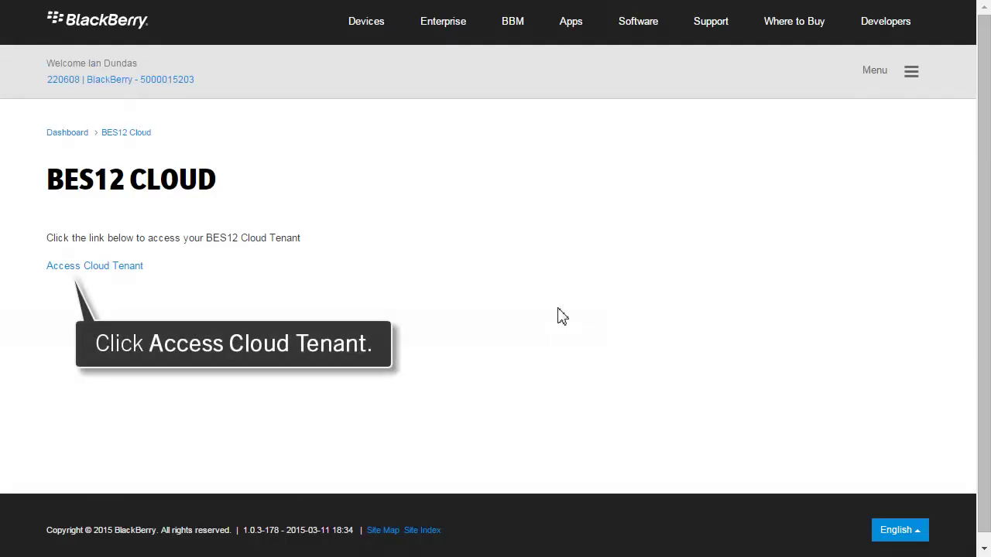
Step: Access the cloud tenant, select Canada (English), accept the license agreement and submit it
left_click(128, 270)
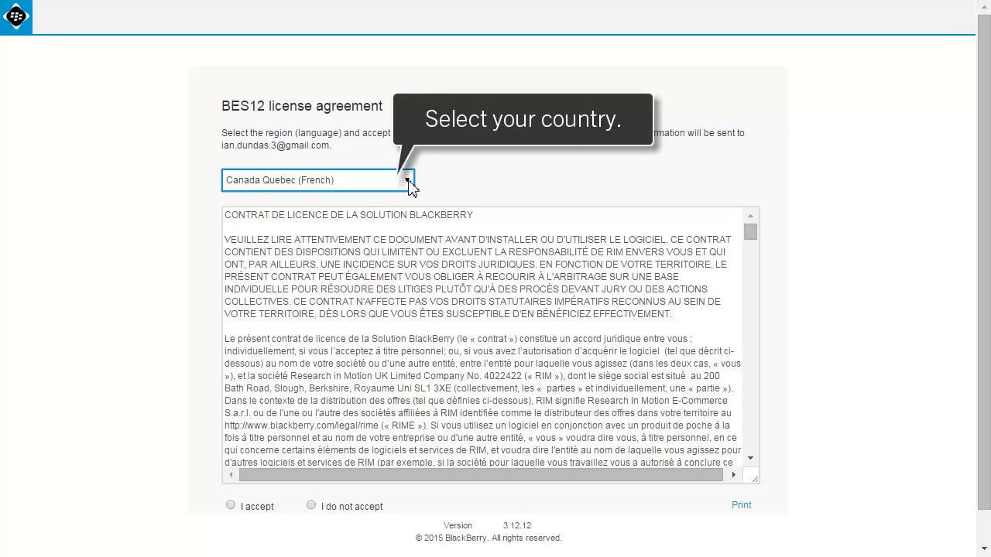
left_click(409, 182)
left_click(386, 209)
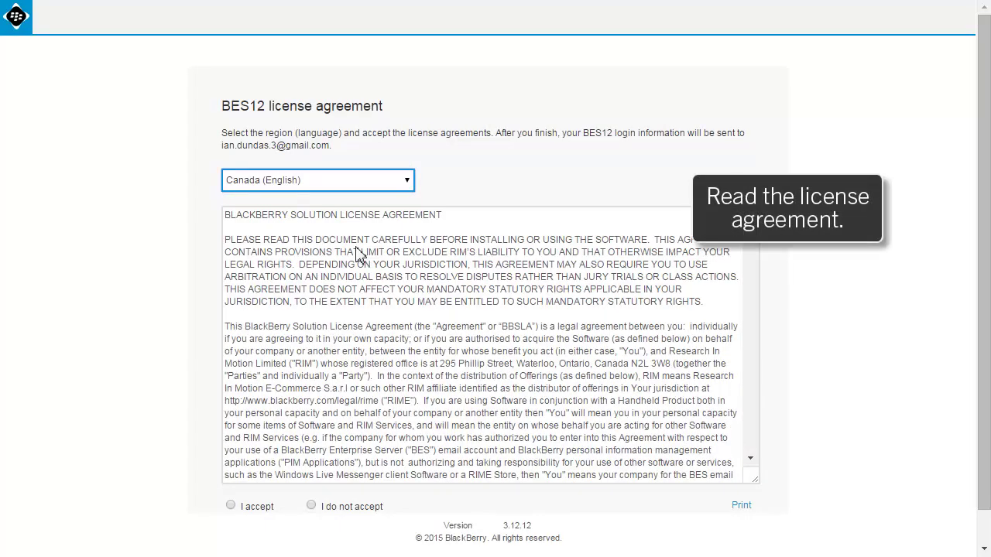
left_click(232, 505)
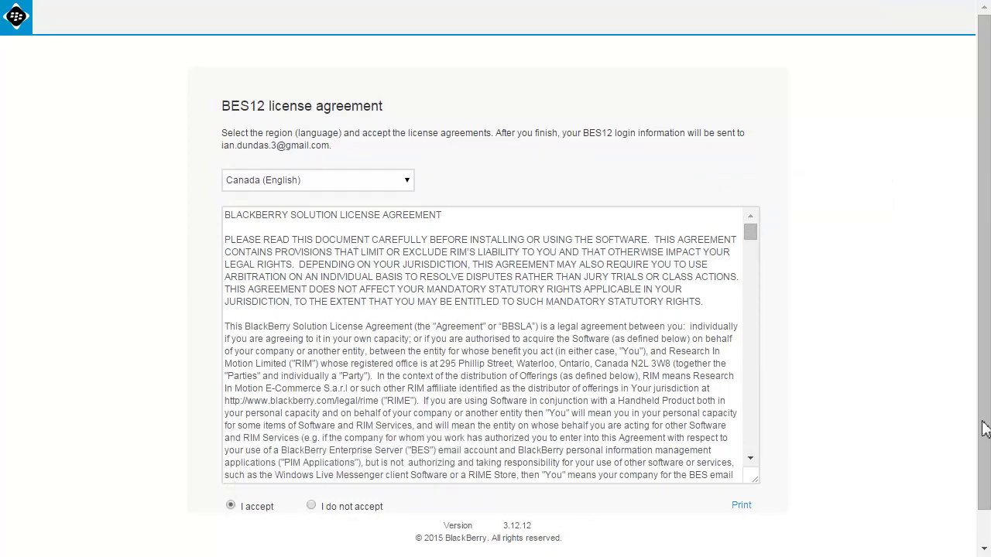
scroll(985, 430, "down", 1)
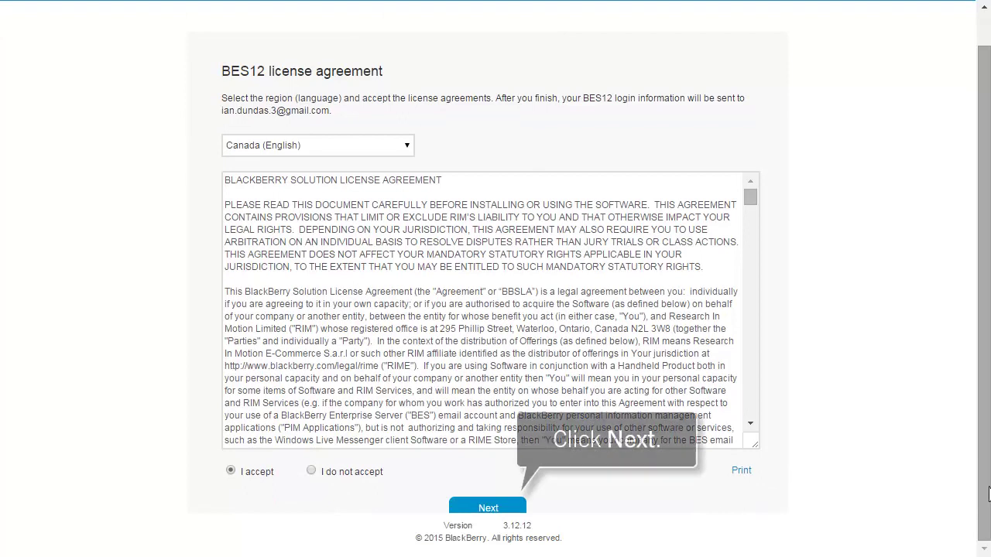
left_click(489, 509)
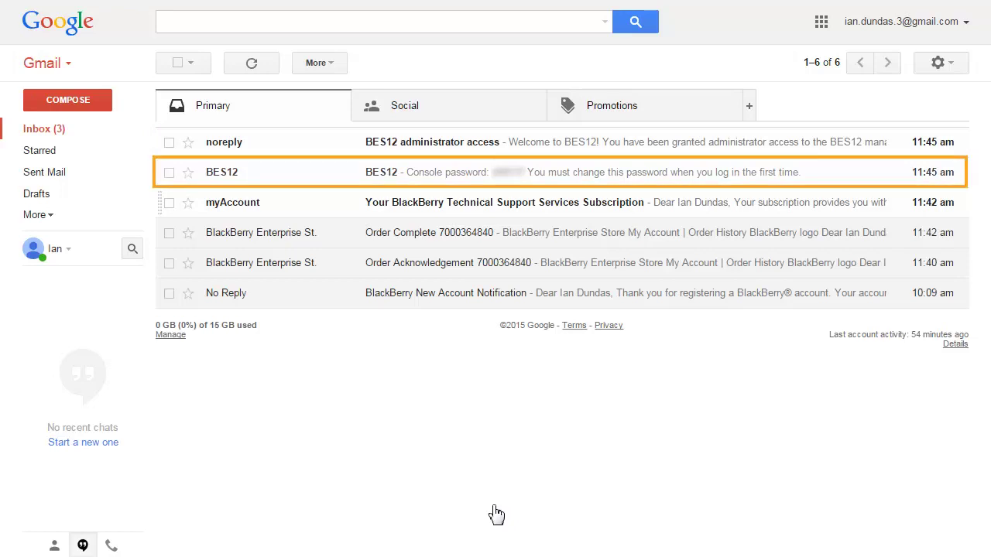
Step: Read the BES12 administrator access email, then the BES12 Console password email
left_click(433, 147)
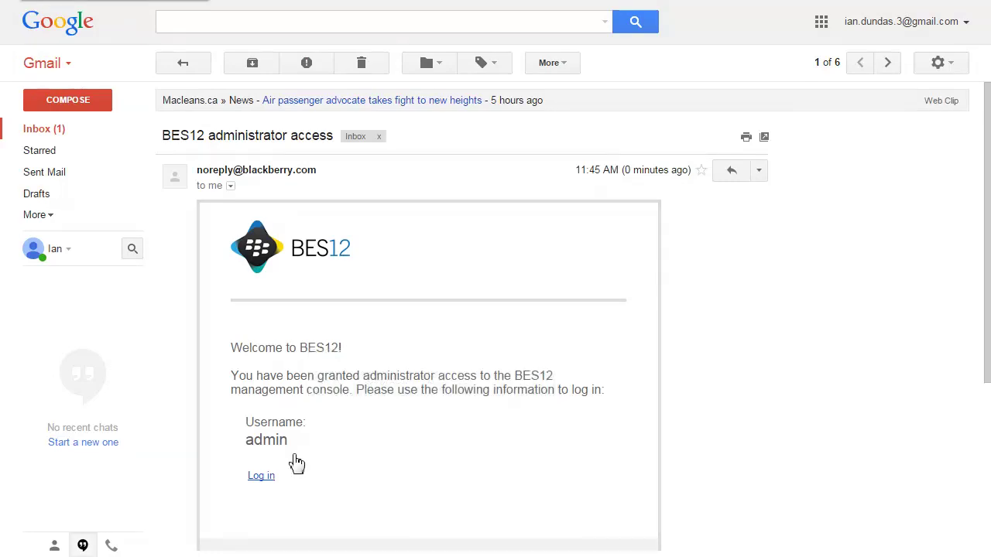
left_click(38, 129)
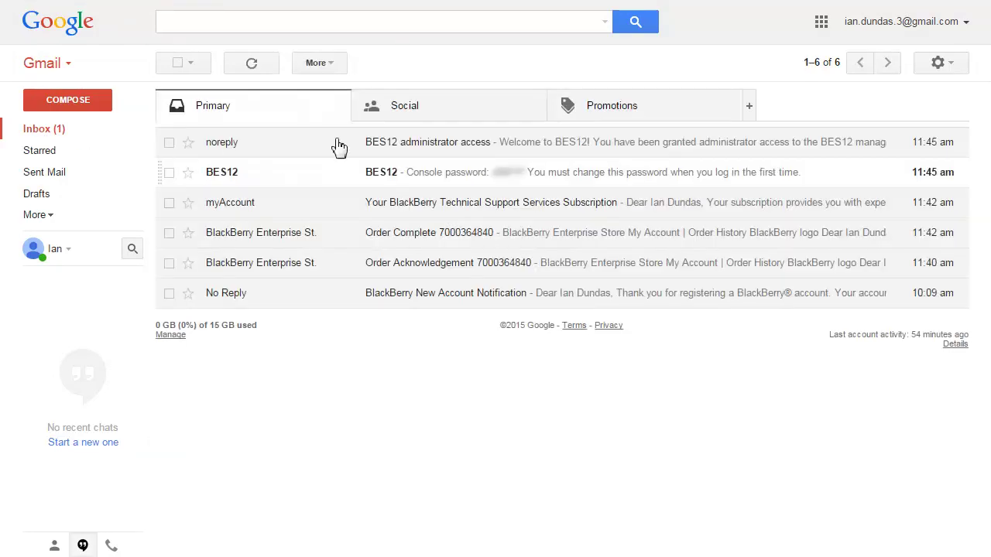
left_click(438, 174)
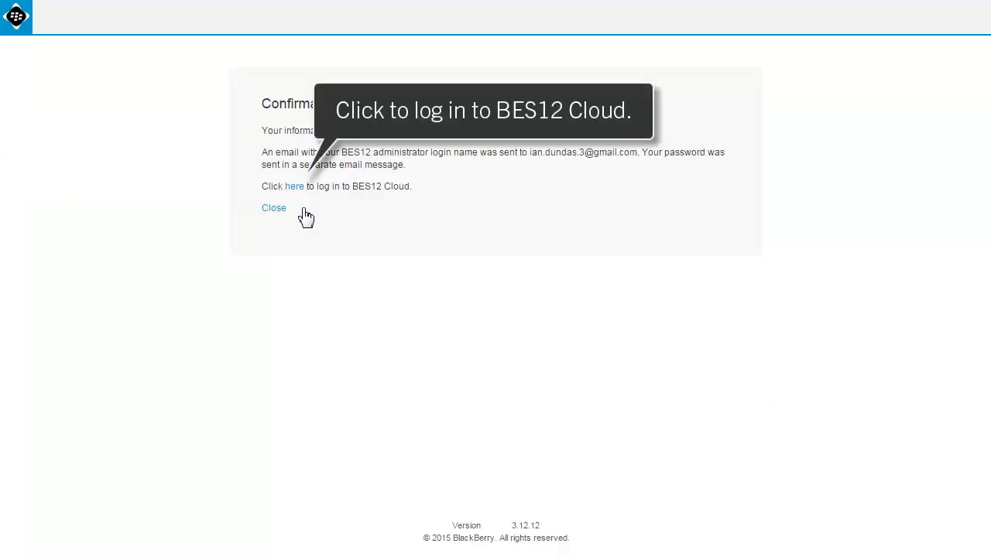
Step: Sign in to BES12 Cloud with the emailed credentials and set a new 8+ character password
left_click(293, 188)
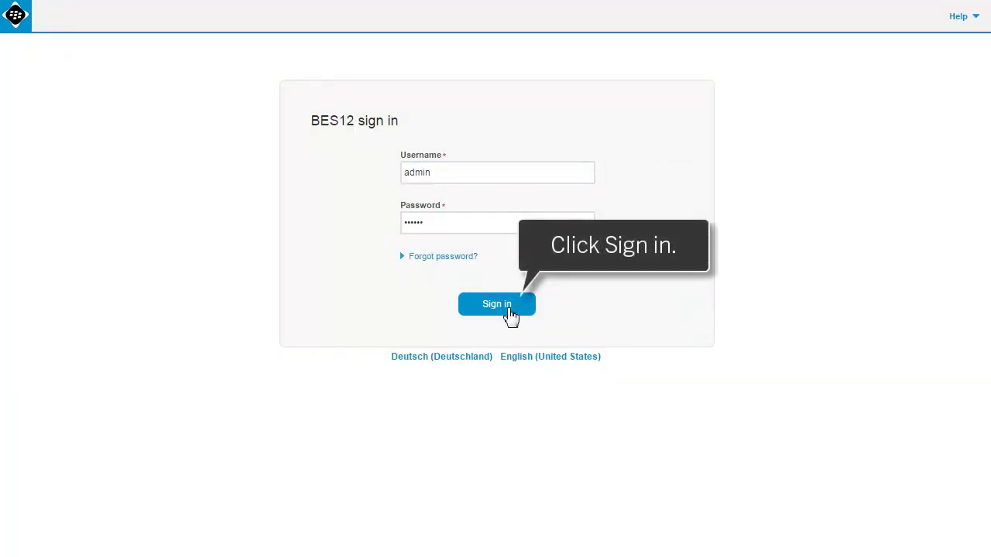
left_click(510, 314)
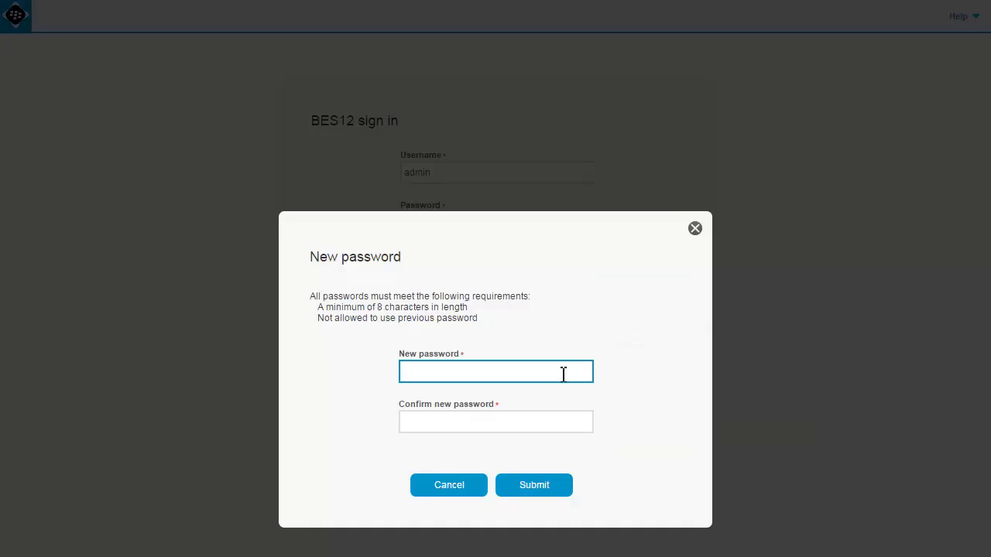
type("********")
key("Tab")
type("********")
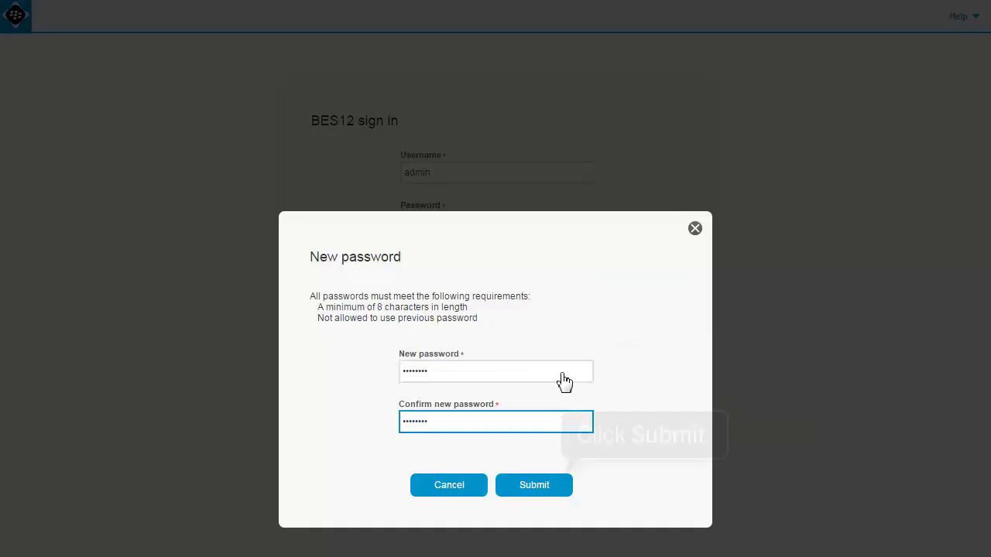
left_click(544, 488)
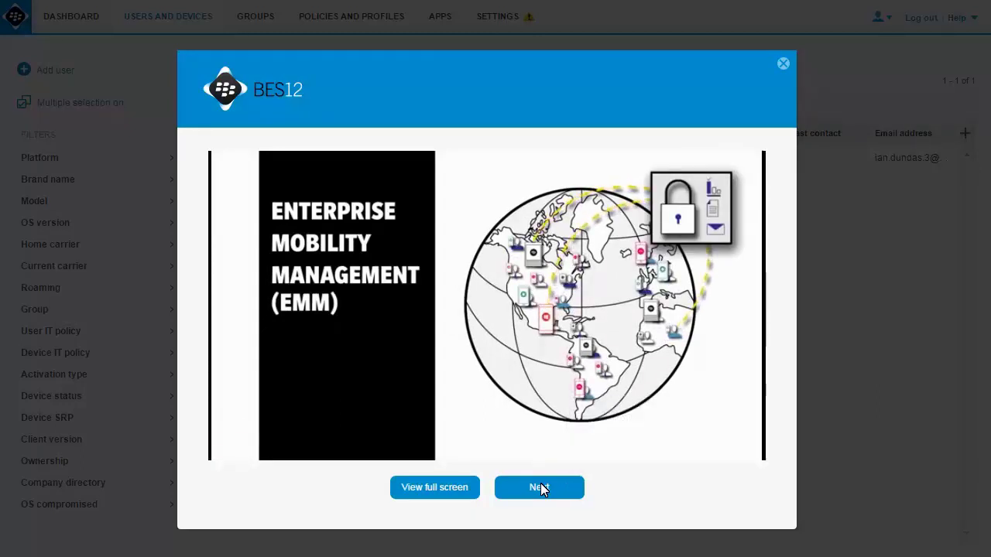
Step: Move past the welcome video, keeping all four device types selected
left_click(539, 488)
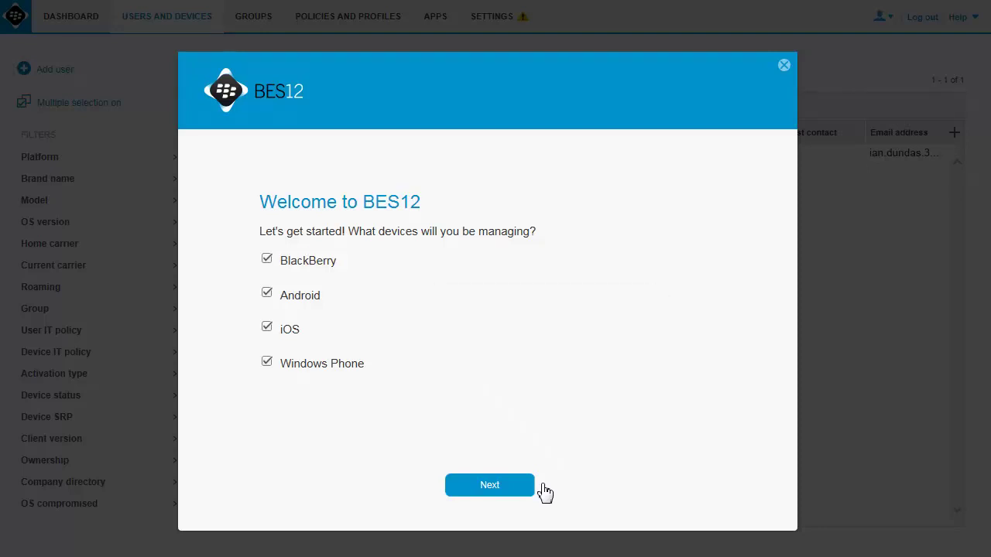
left_click(489, 485)
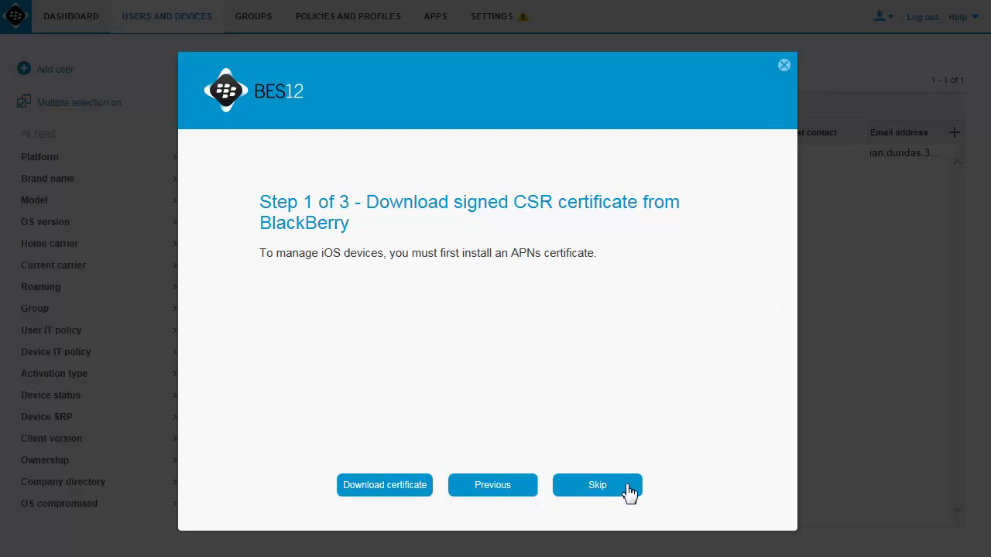
Step: Skip the APNs certificate step and, after previewing Medium and High, keep the password policy at Default
left_click(627, 489)
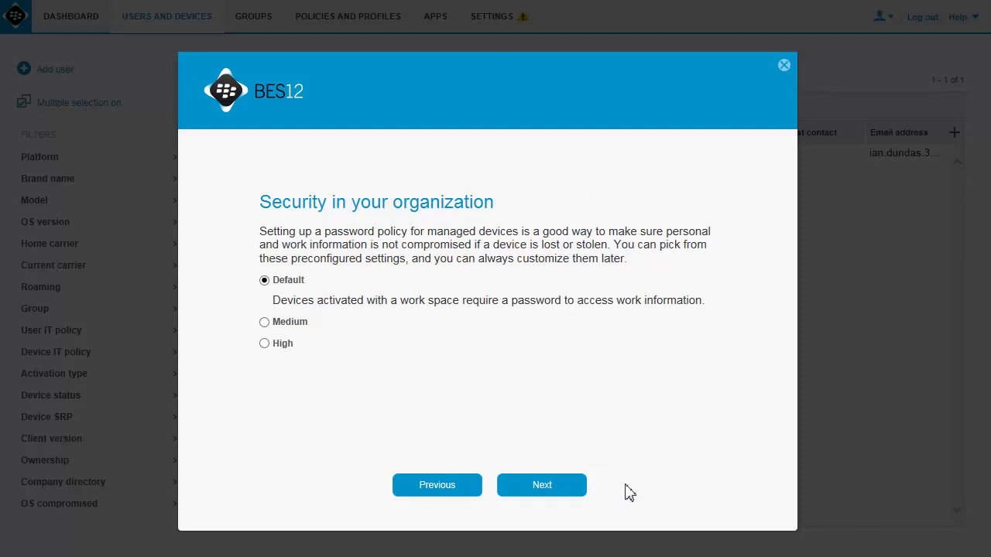
left_click(264, 323)
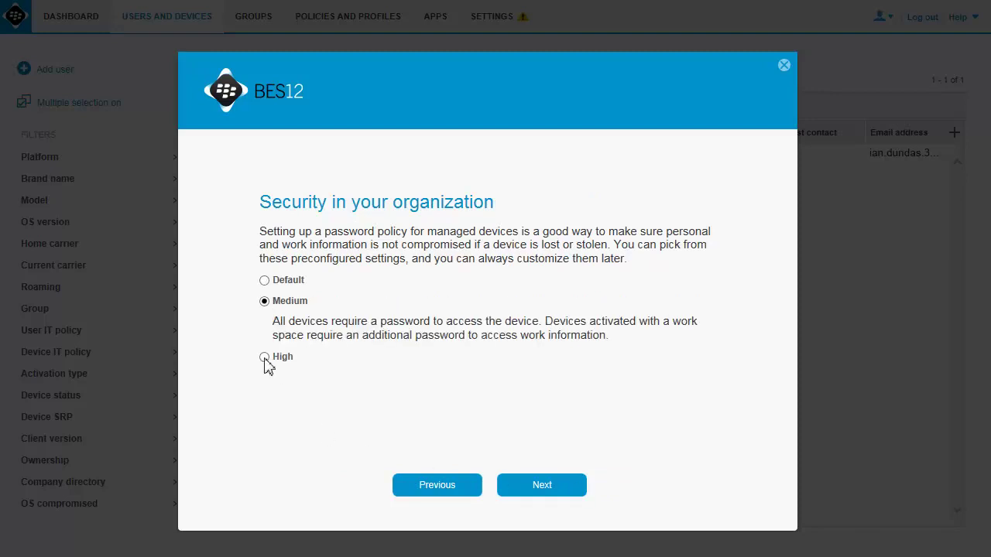
left_click(265, 360)
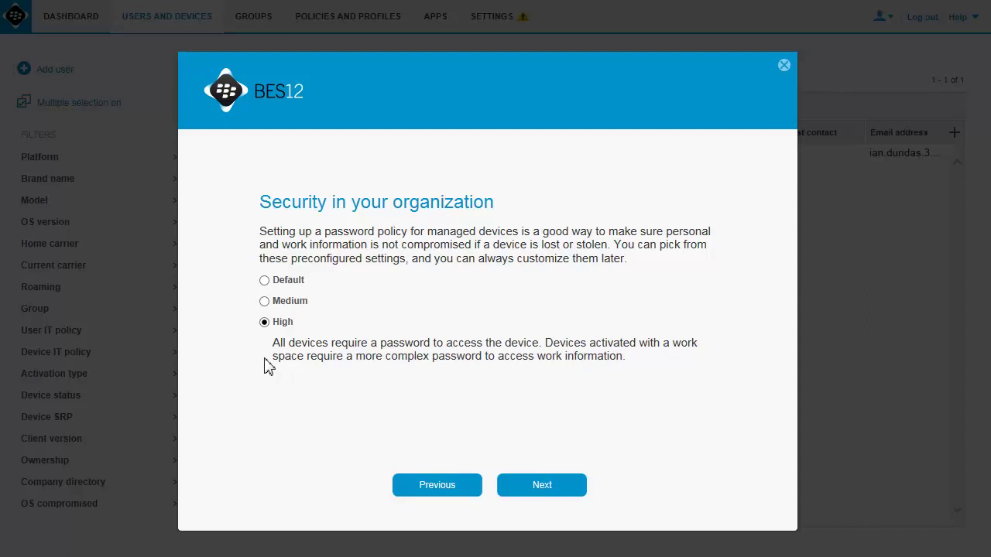
left_click(269, 284)
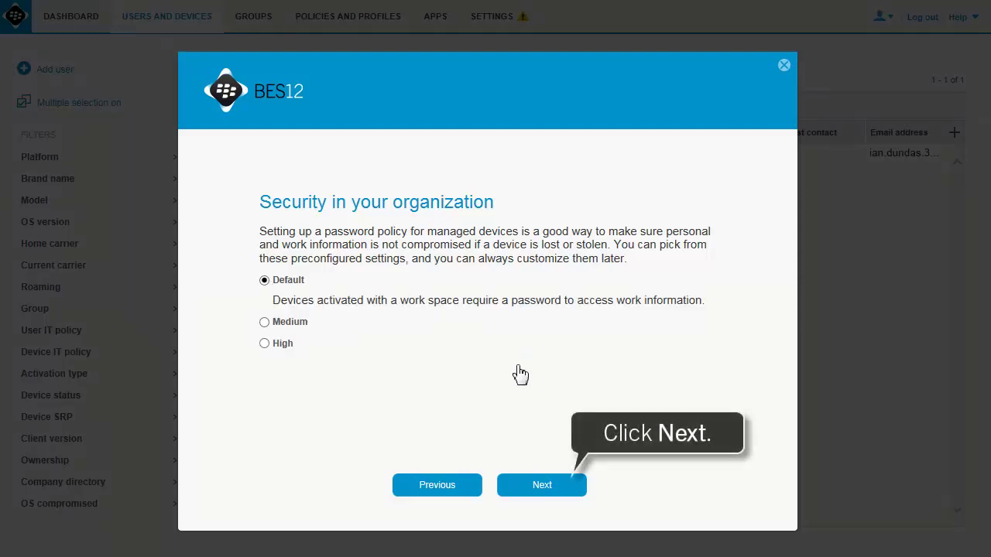
Step: Submit the organisation's email address and password in Email setup, then continue to the Find out about page
left_click(556, 495)
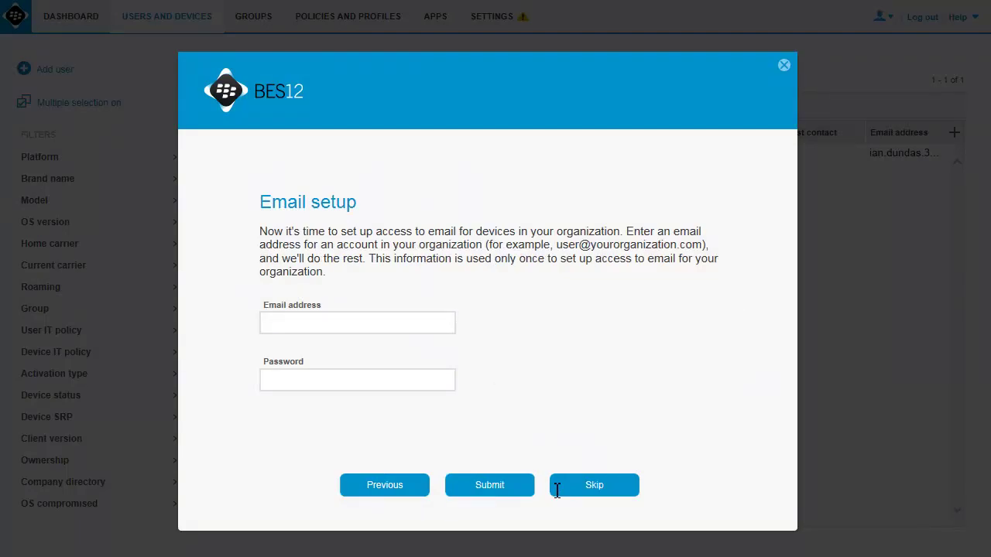
left_click(423, 323)
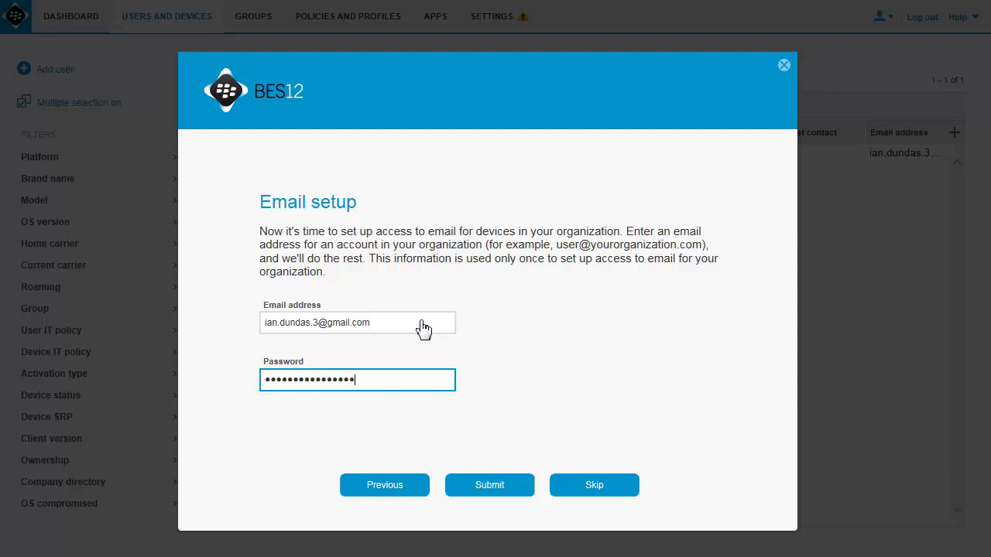
left_click(463, 486)
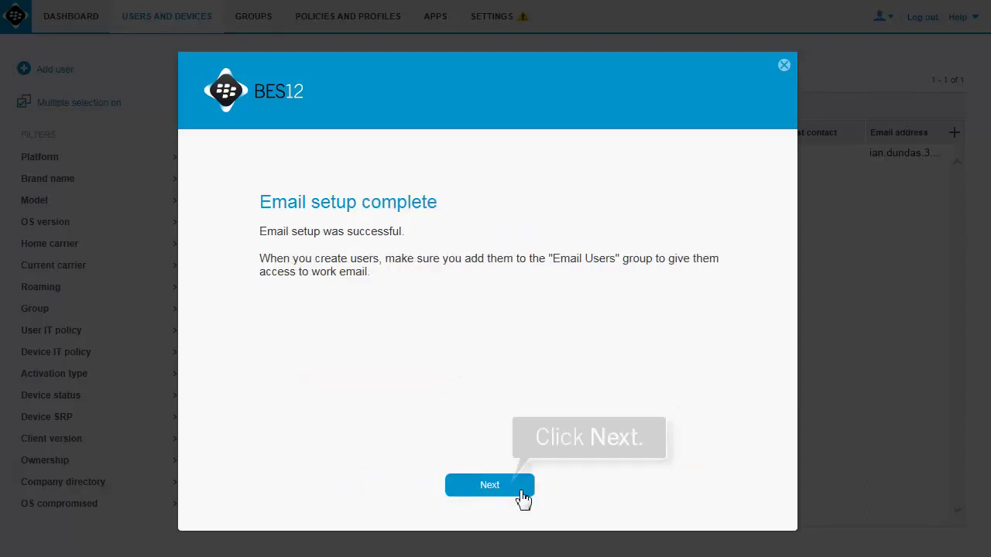
left_click(523, 494)
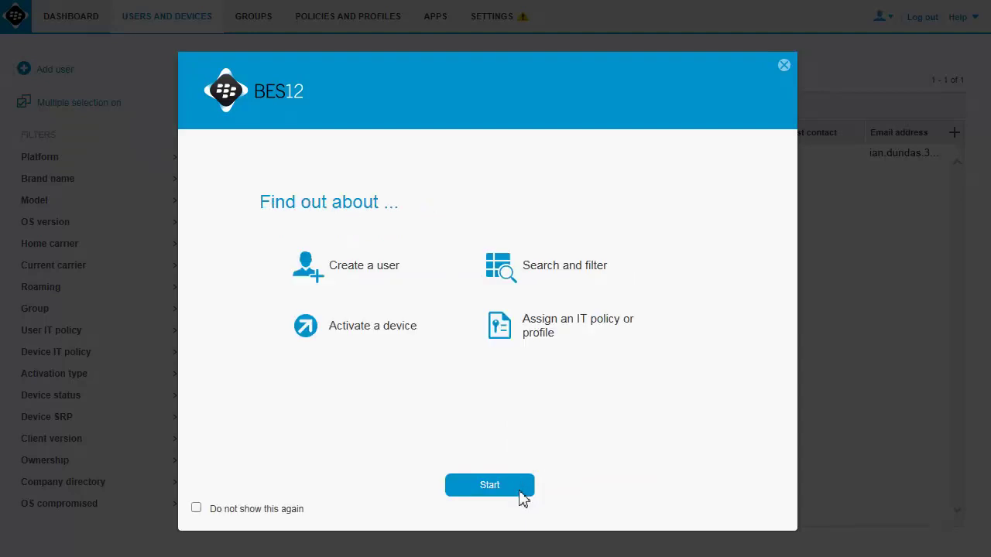